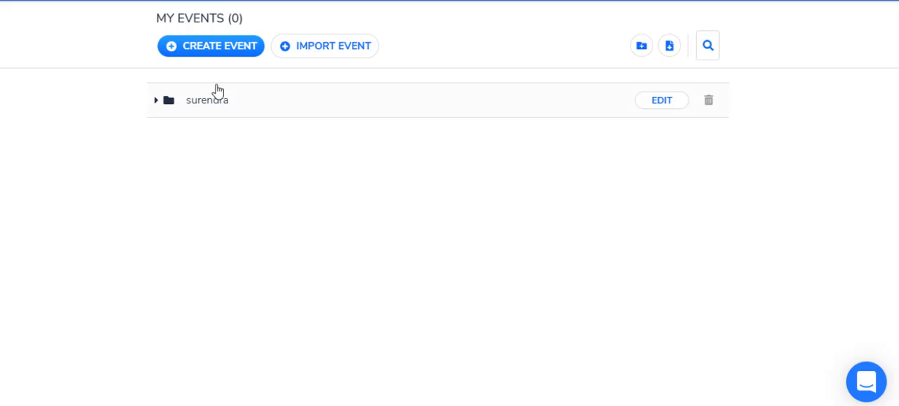
# Create a new event and name it General
pyautogui.click(211, 47)
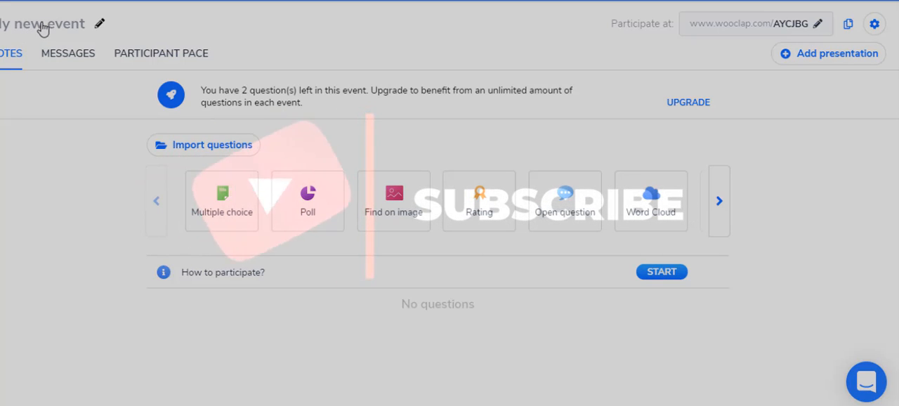
pyautogui.click(42, 27)
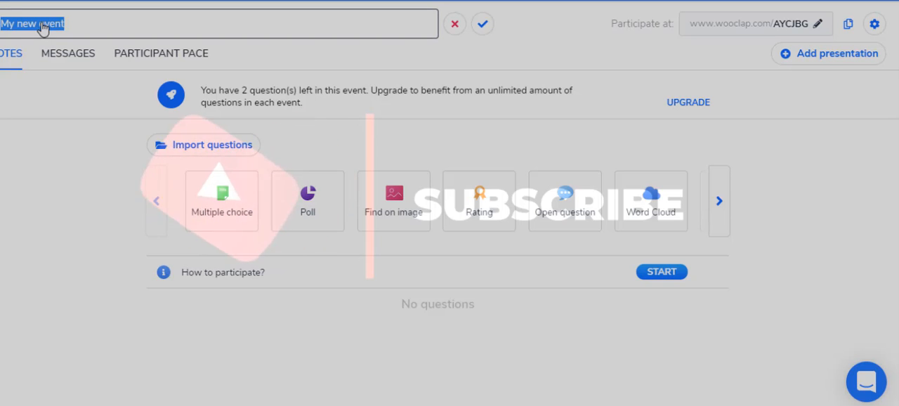
pyautogui.press('BackSpace')
pyautogui.write('Gen')
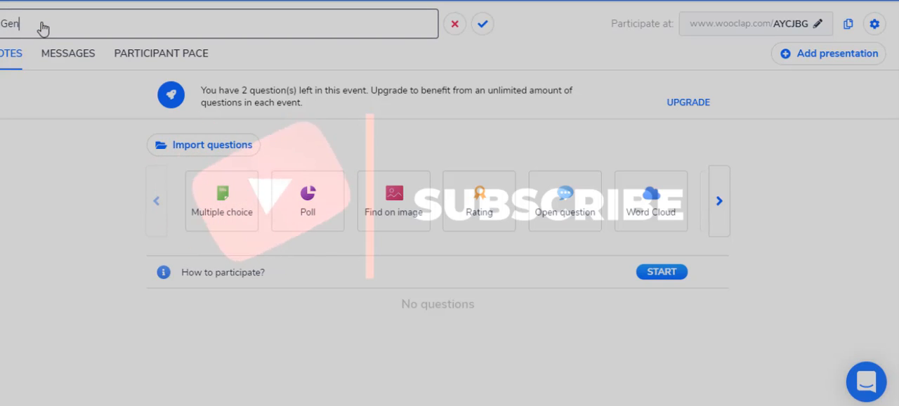
pyautogui.write('e')
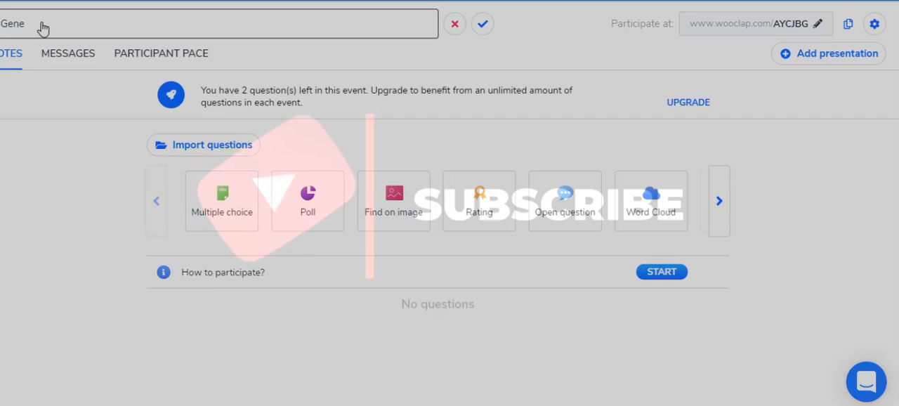
pyautogui.write('ral')
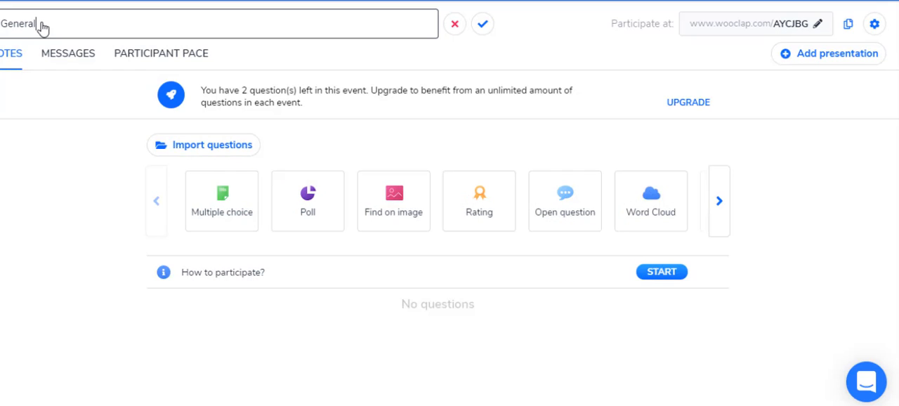
pyautogui.click(484, 25)
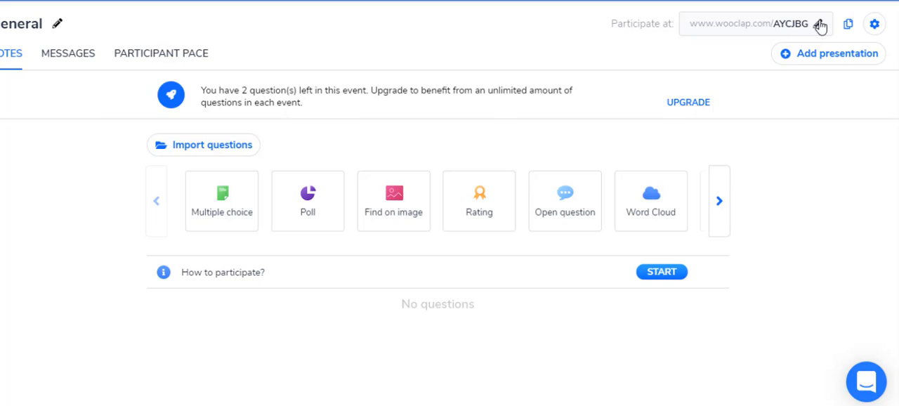
# Change the event's participation link code to GENERWA
pyautogui.click(818, 25)
pyautogui.click(781, 20)
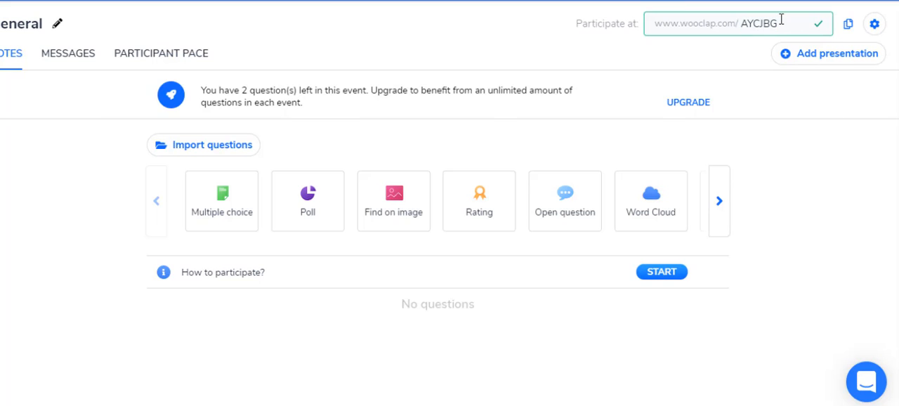
pyautogui.press('BackSpace')
pyautogui.press('BackSpace')
pyautogui.press('BackSpace')
pyautogui.press('BackSpace')
pyautogui.press('BackSpace')
pyautogui.press('BackSpace')
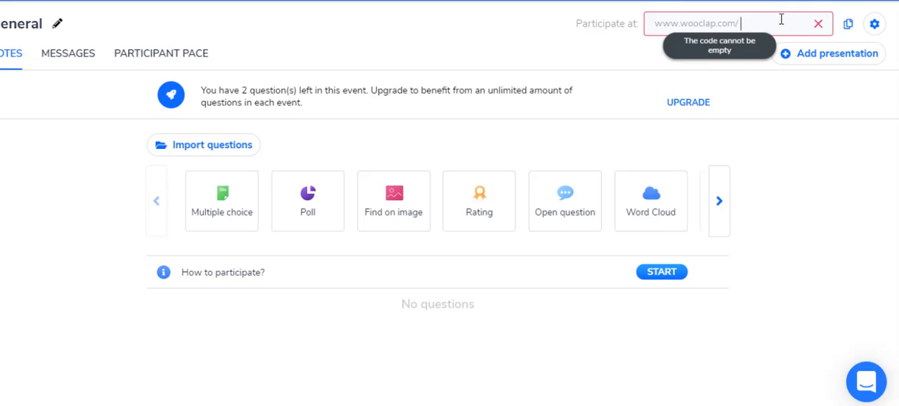
pyautogui.write('GENER')
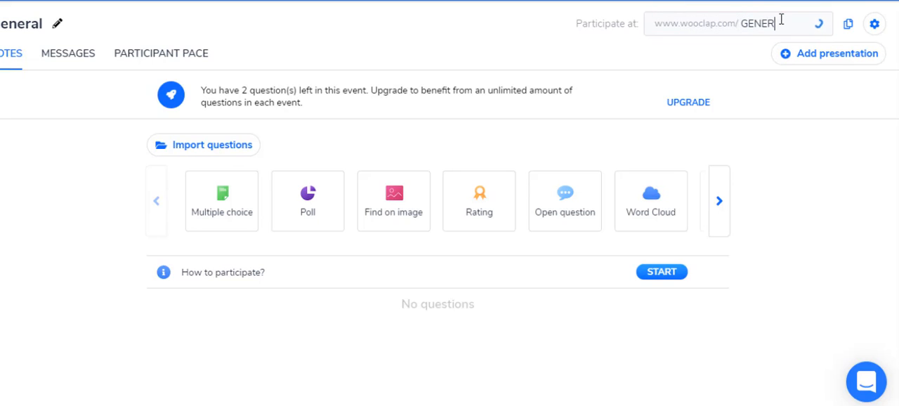
pyautogui.write('WA')
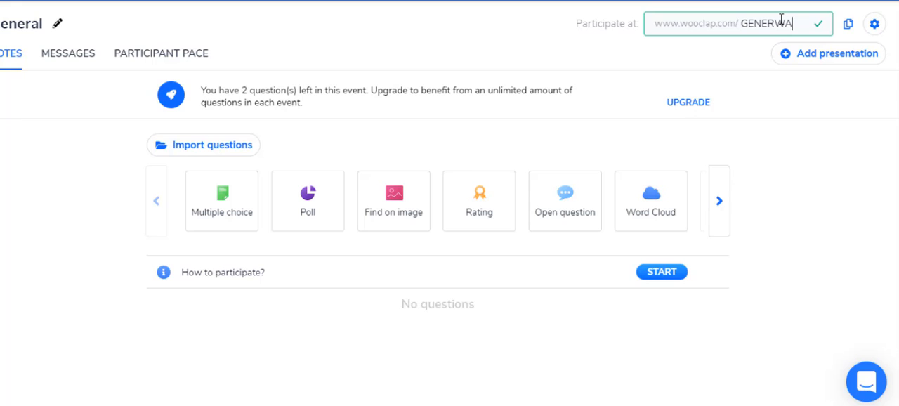
pyautogui.click(819, 27)
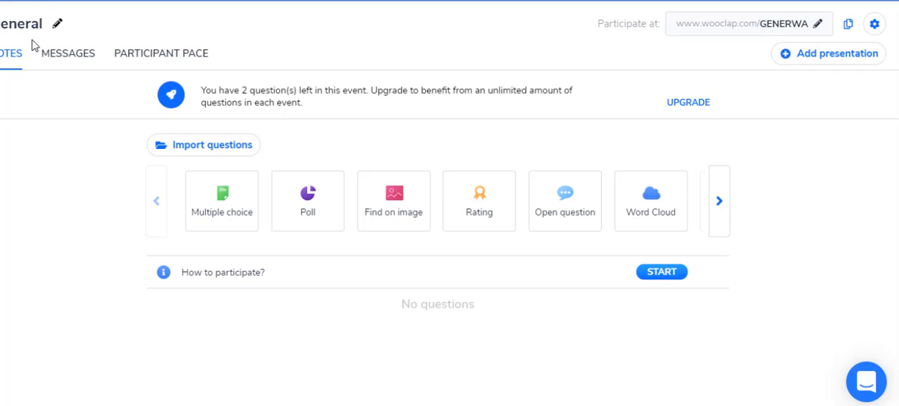
# Start a multiple choice question with the text "Who is prime minister?"
pyautogui.click(225, 205)
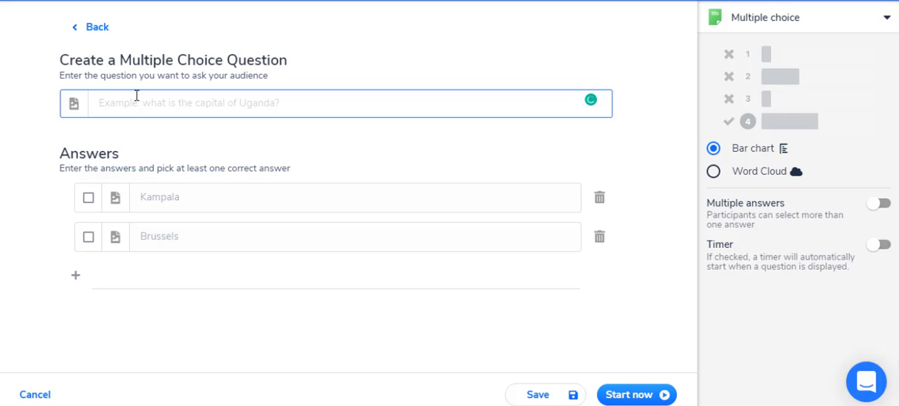
pyautogui.write('Who is prim')
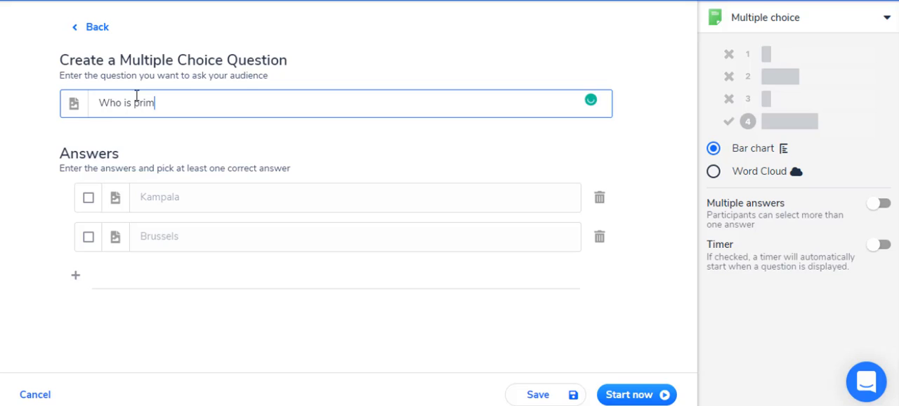
pyautogui.write('e minister?')
# Enter the four answers a, b, c and d, and save the question with b marked as correct
pyautogui.click(175, 199)
pyautogui.write('a')
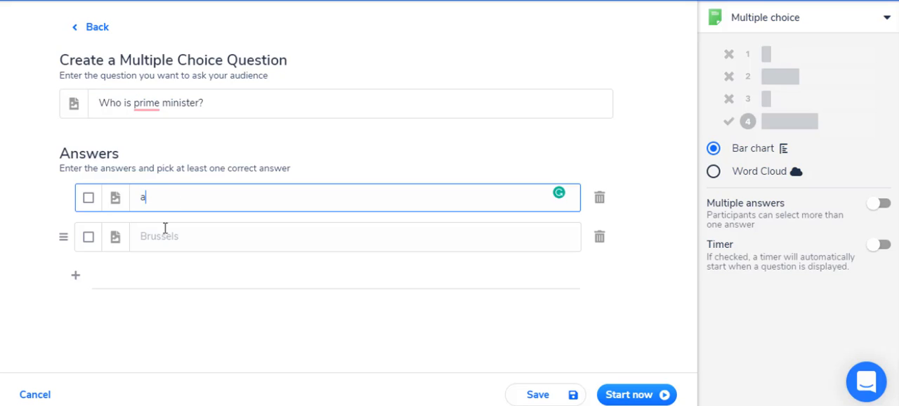
pyautogui.click(171, 239)
pyautogui.write('b')
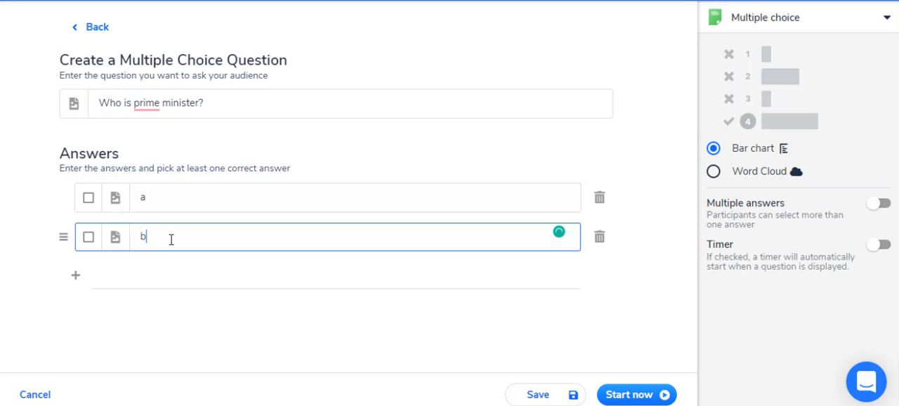
pyautogui.click(75, 274)
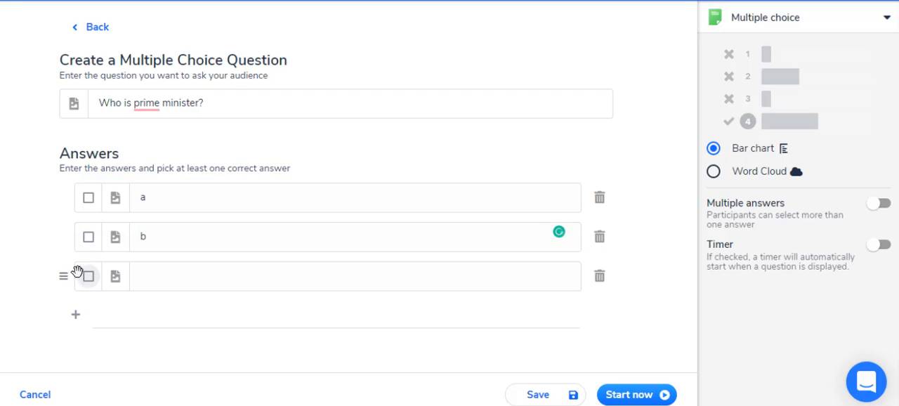
pyautogui.click(150, 275)
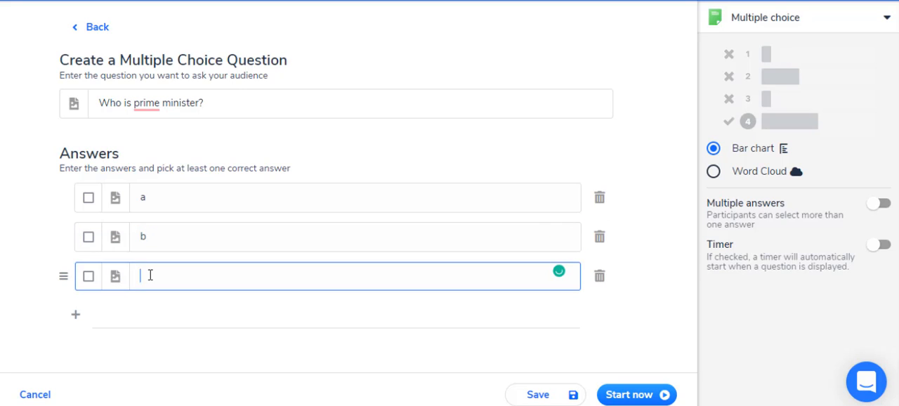
pyautogui.write('c')
pyautogui.click(76, 314)
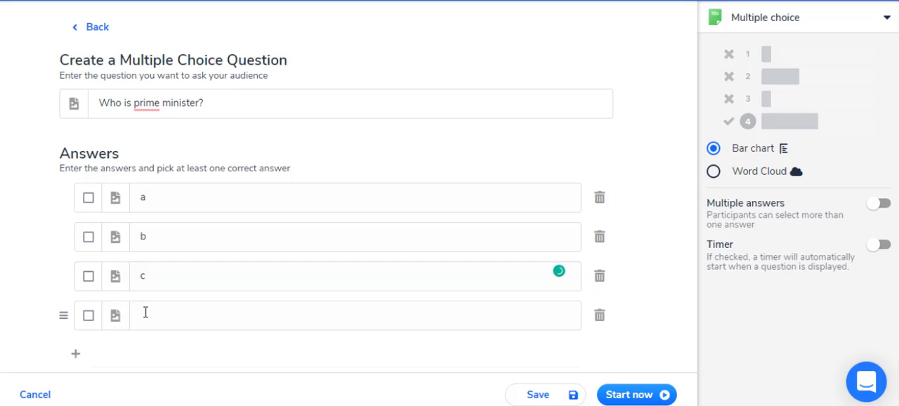
pyautogui.click(145, 312)
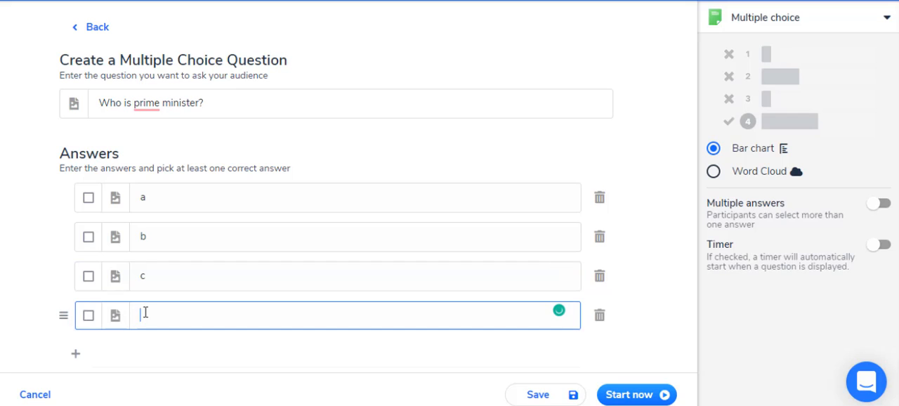
pyautogui.click(89, 238)
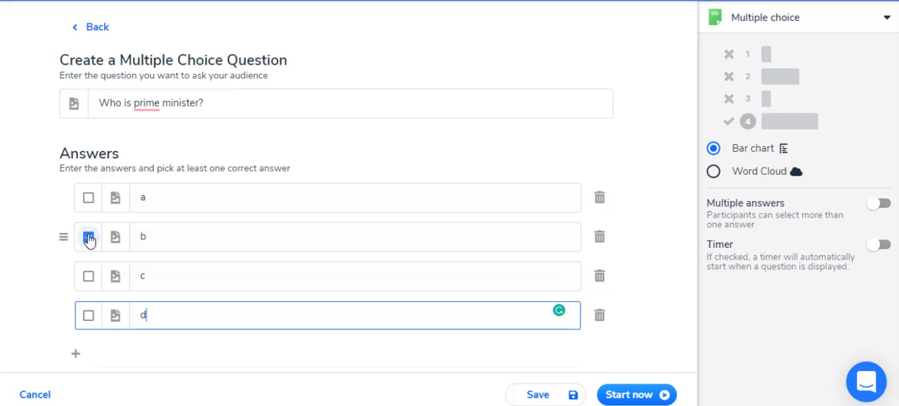
pyautogui.click(531, 399)
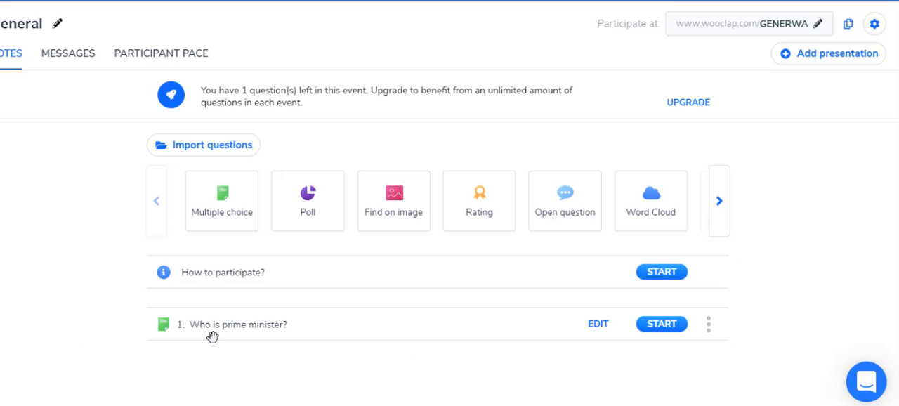
pyautogui.click(706, 325)
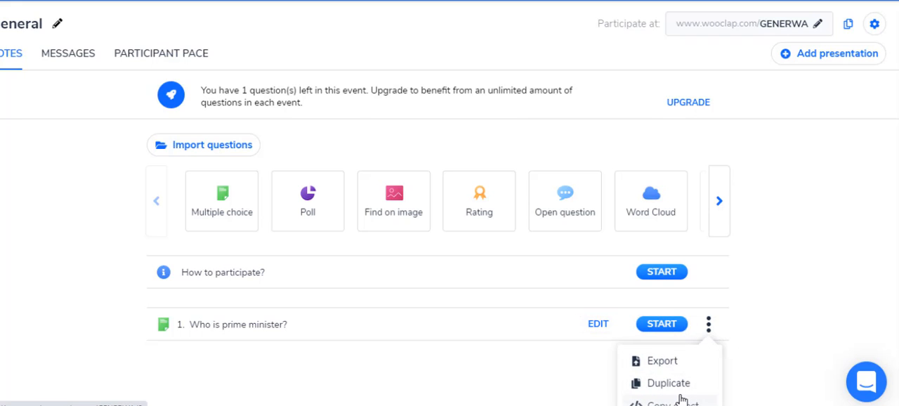
pyautogui.scroll(-1, 700, 381)
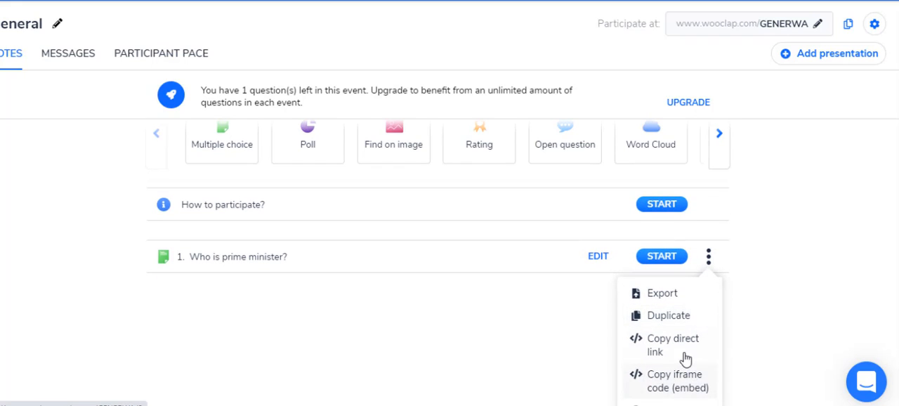
pyautogui.scroll(-1, 688, 358)
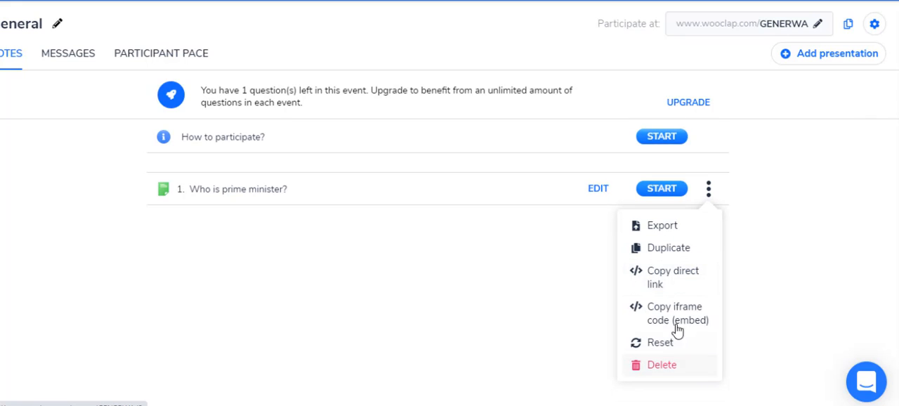
pyautogui.click(704, 266)
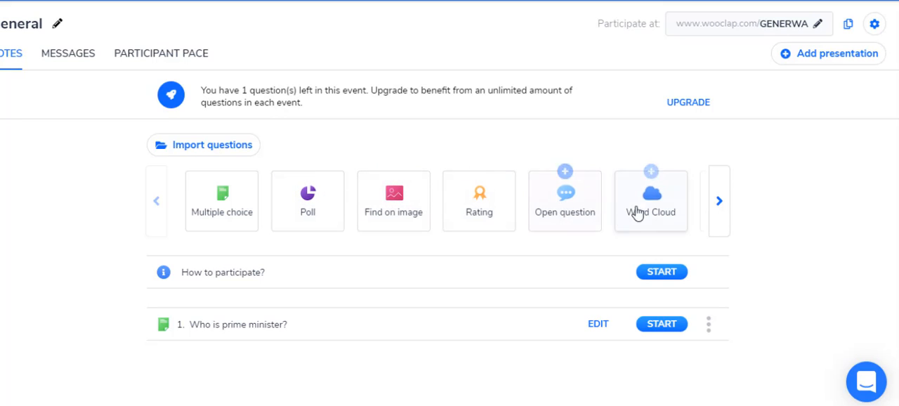
# Create and save an open question with the text "Write 2000 words about cow"
pyautogui.click(720, 204)
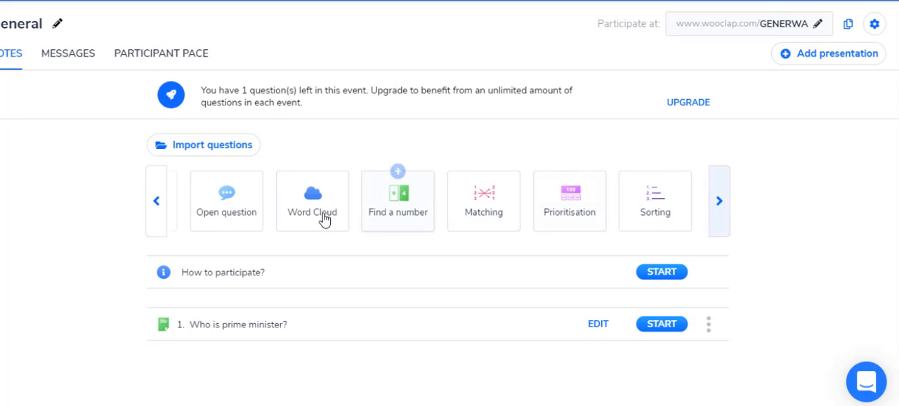
pyautogui.click(234, 197)
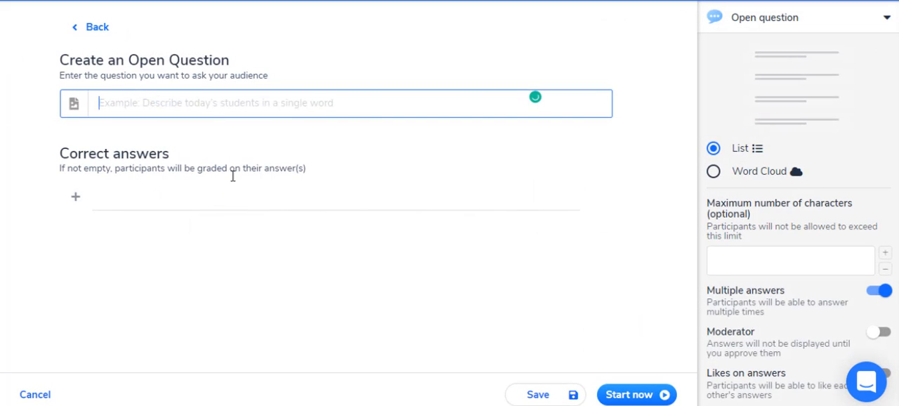
pyautogui.write('Wr')
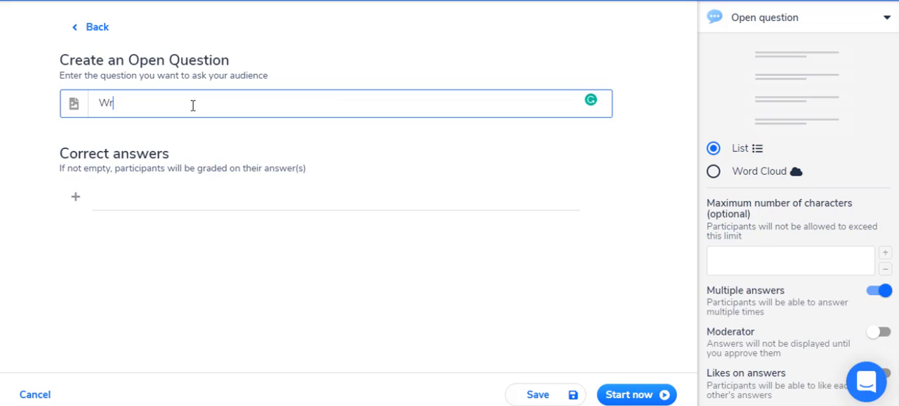
pyautogui.write('ite 2000 words about cow')
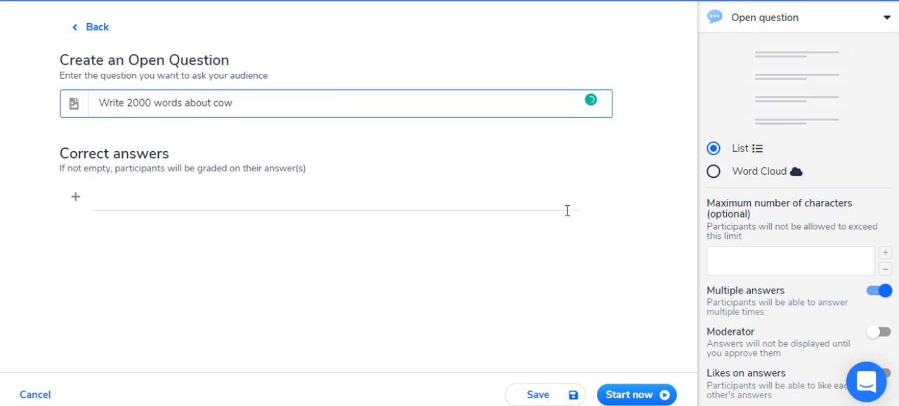
pyautogui.click(538, 399)
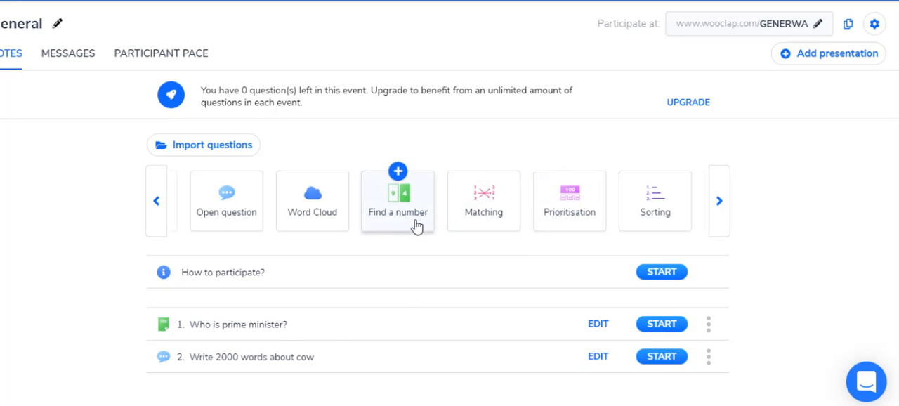
pyautogui.click(719, 202)
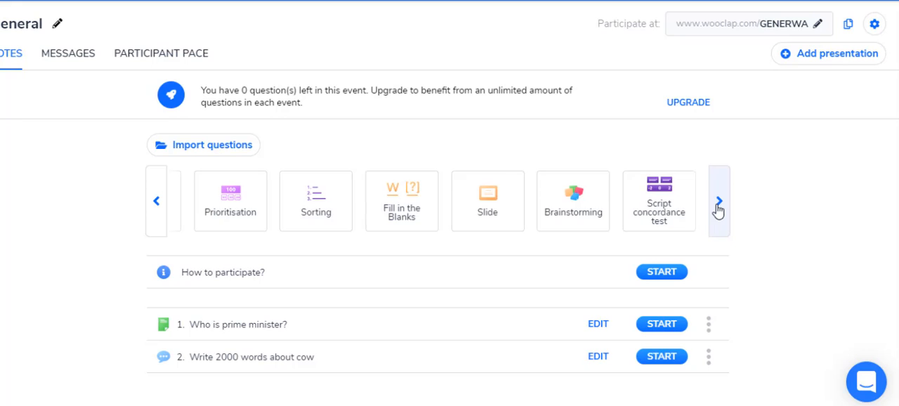
pyautogui.click(717, 204)
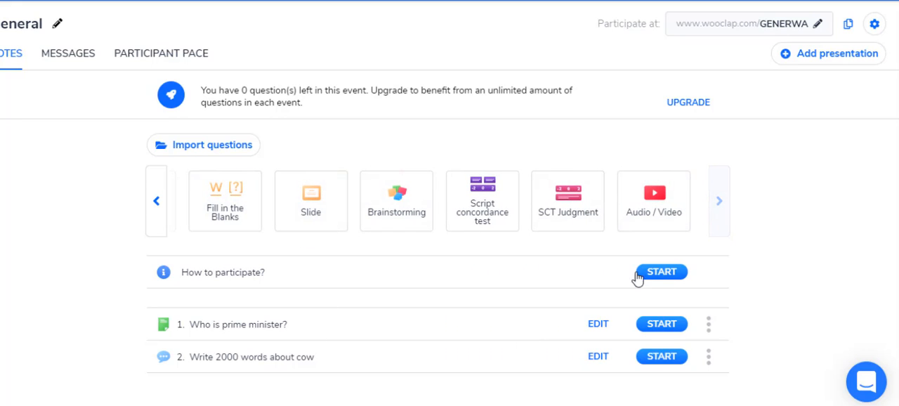
# Upload the lecture6 PowerPoint file from the Downloads folder as the event's presentation
pyautogui.click(825, 62)
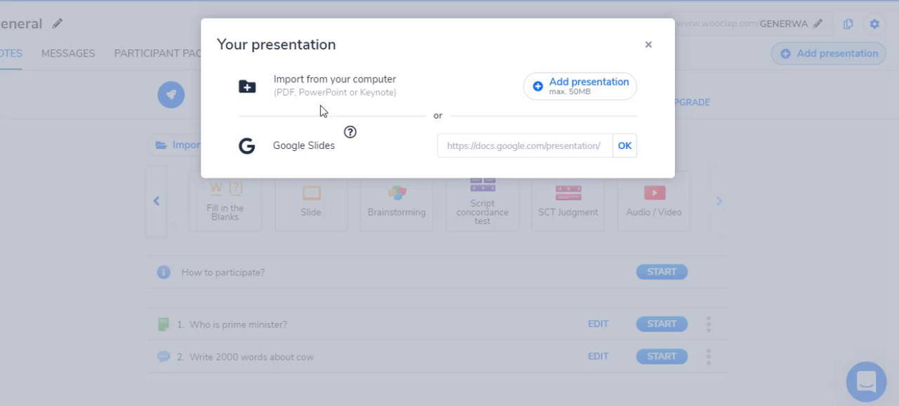
pyautogui.click(574, 90)
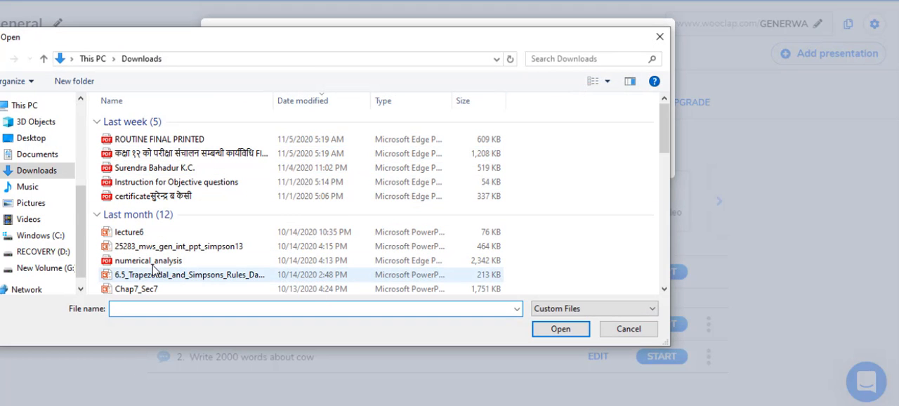
pyautogui.click(118, 233)
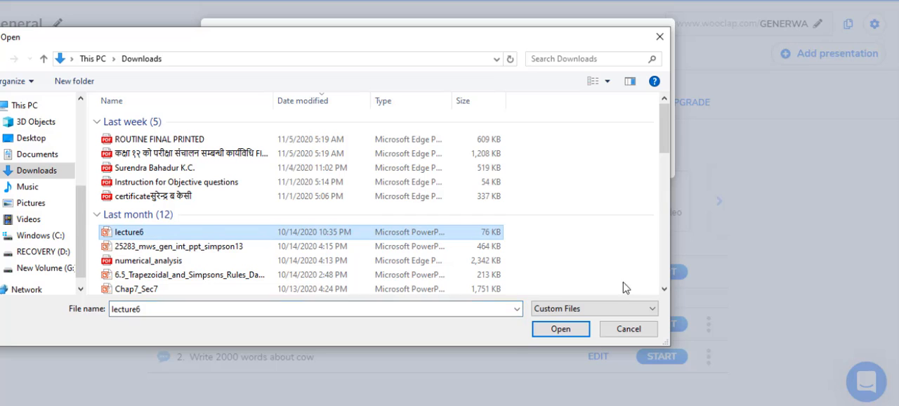
pyautogui.click(554, 328)
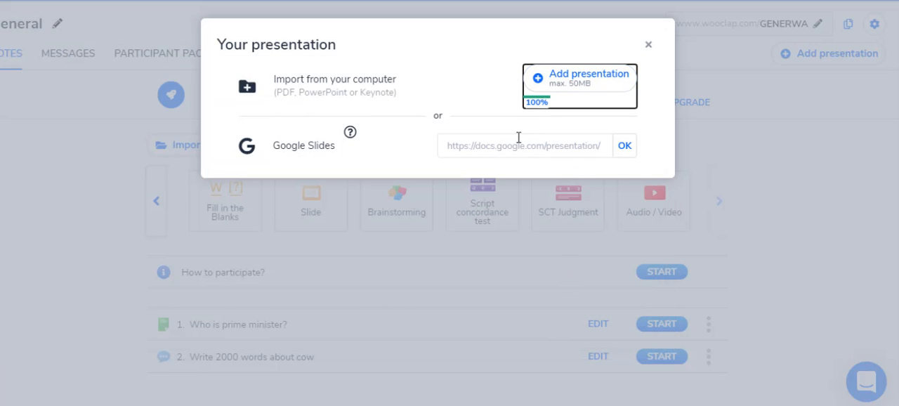
# Finish the presentation import and enable participant usernames for the event
pyautogui.click(624, 149)
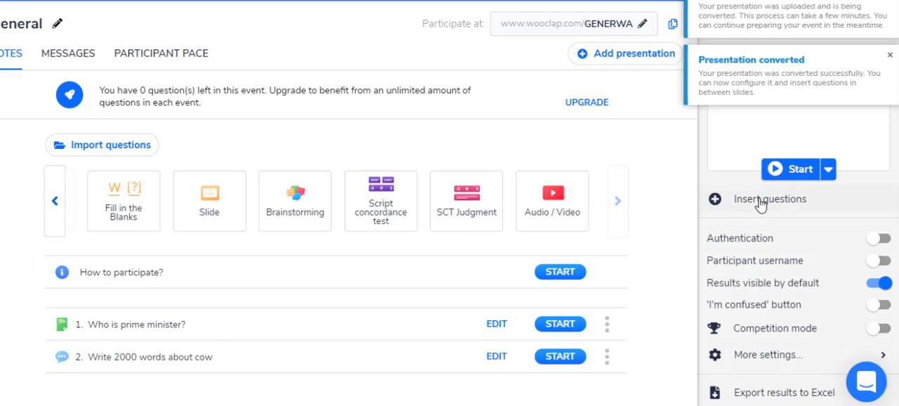
pyautogui.click(884, 264)
pyautogui.scroll(-2, 813, 293)
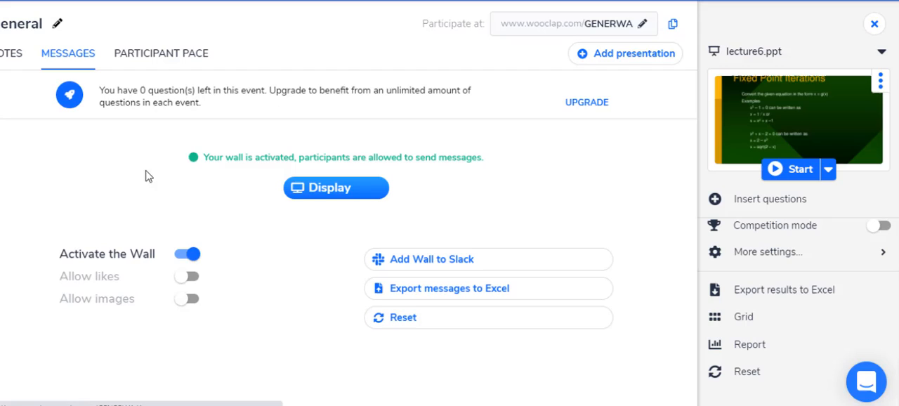
# Set the message wall to allow likes but not images, and deactivate the wall
pyautogui.click(192, 276)
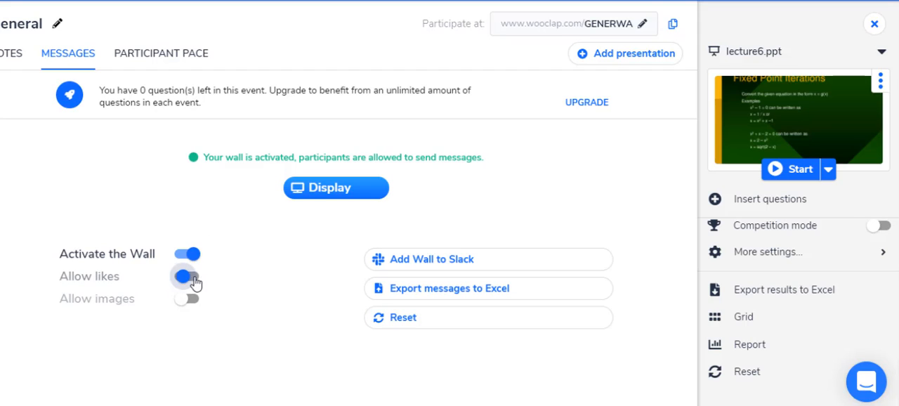
pyautogui.click(191, 300)
pyautogui.click(189, 299)
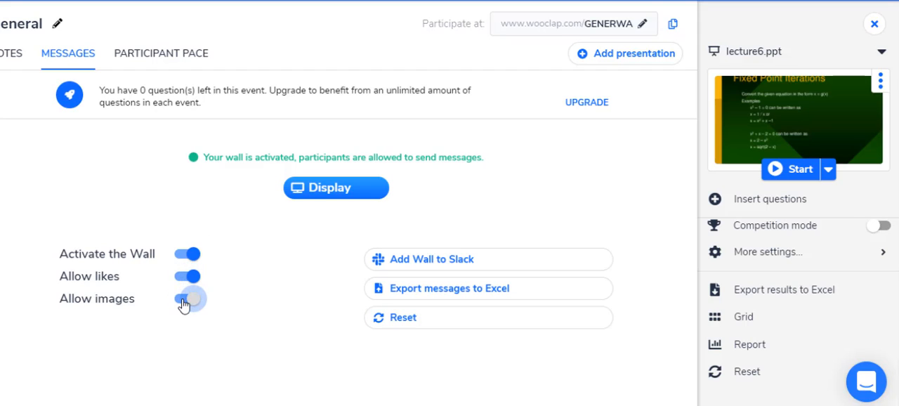
pyautogui.click(182, 255)
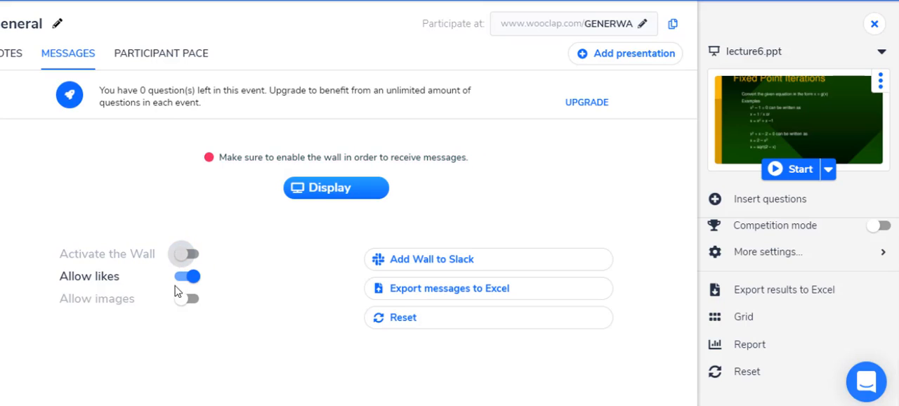
# Check the participant-paced questionnaire and file options, and browse the question types available for the event
pyautogui.click(177, 54)
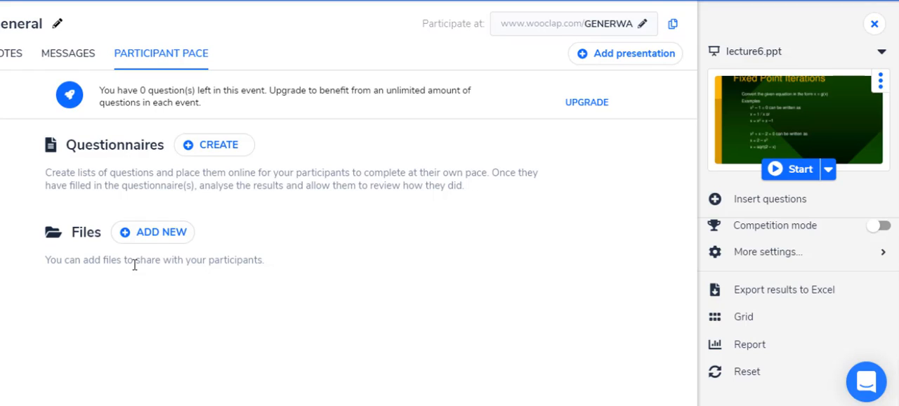
pyautogui.click(47, 54)
pyautogui.click(7, 54)
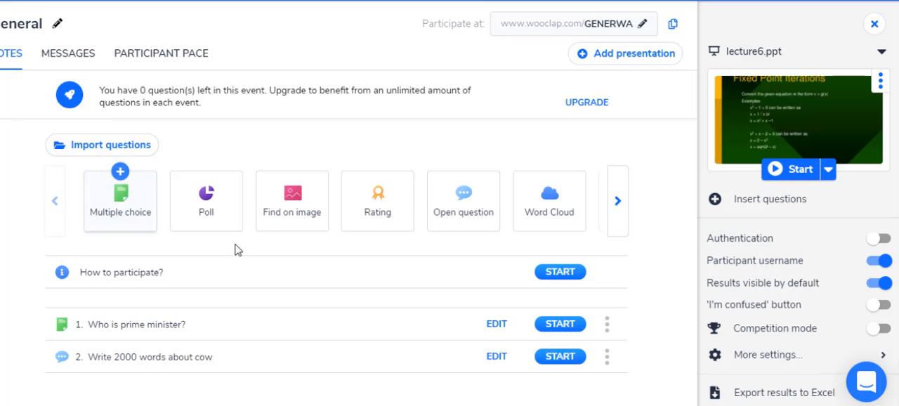
pyautogui.click(618, 206)
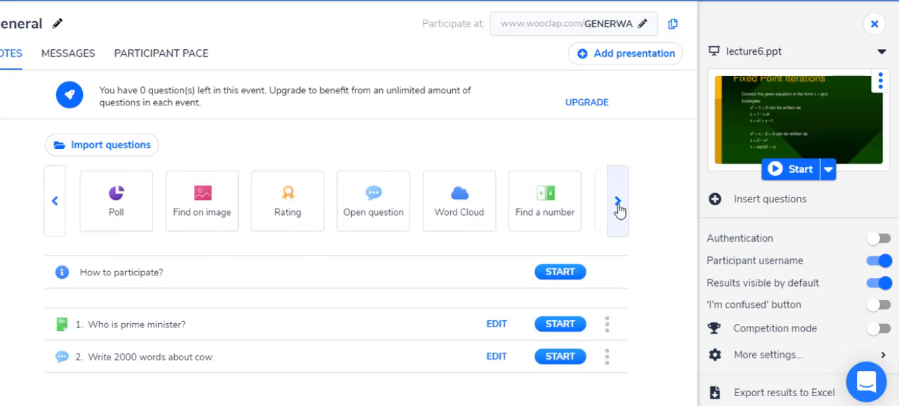
pyautogui.click(618, 207)
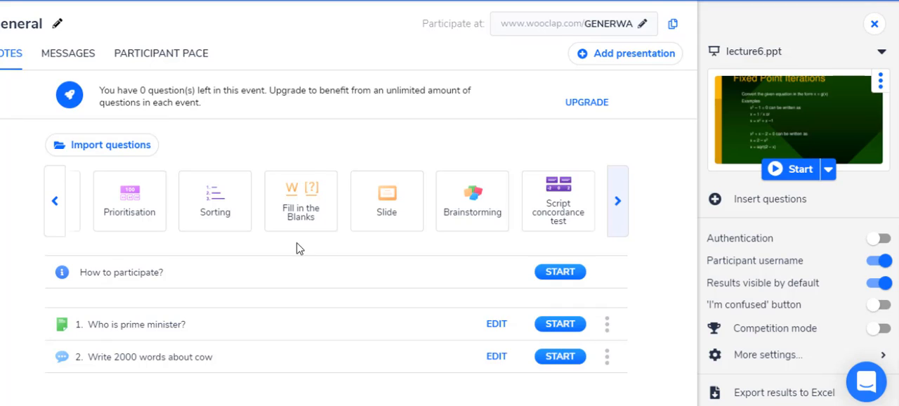
# Present the event from the "How to participate?" screen and go through the prime minister and cow questions
pyautogui.click(559, 276)
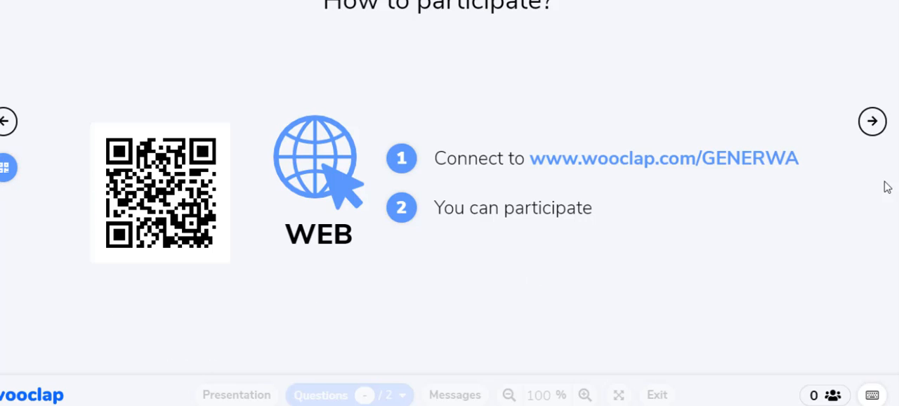
pyautogui.click(871, 122)
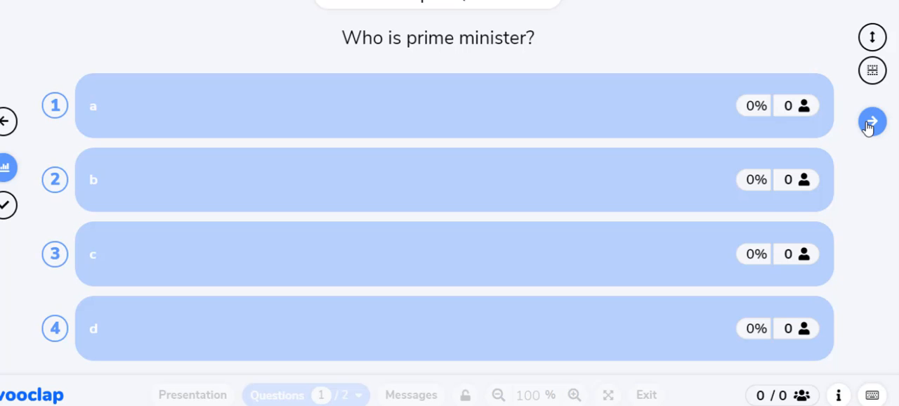
pyautogui.click(871, 122)
pyautogui.click(871, 122)
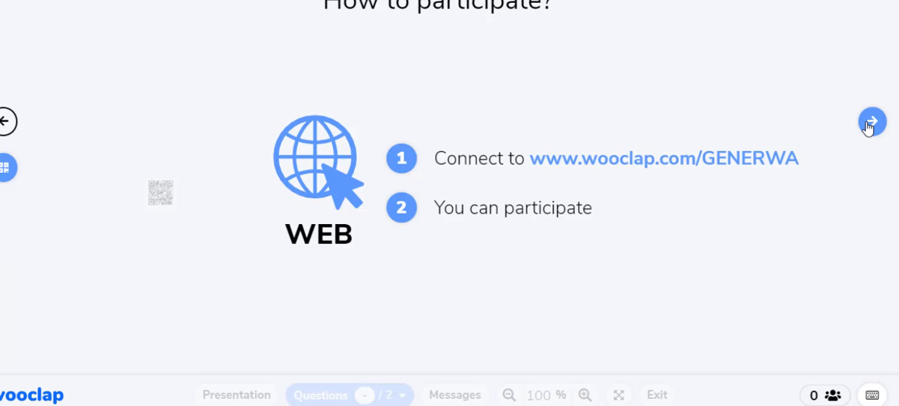
pyautogui.click(4, 122)
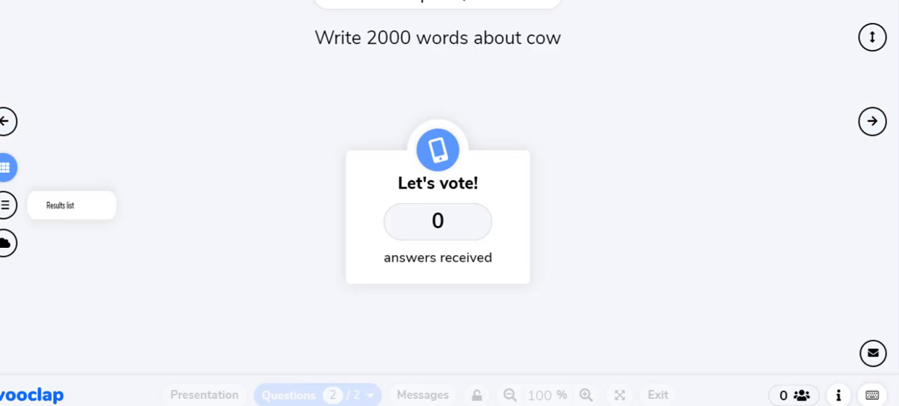